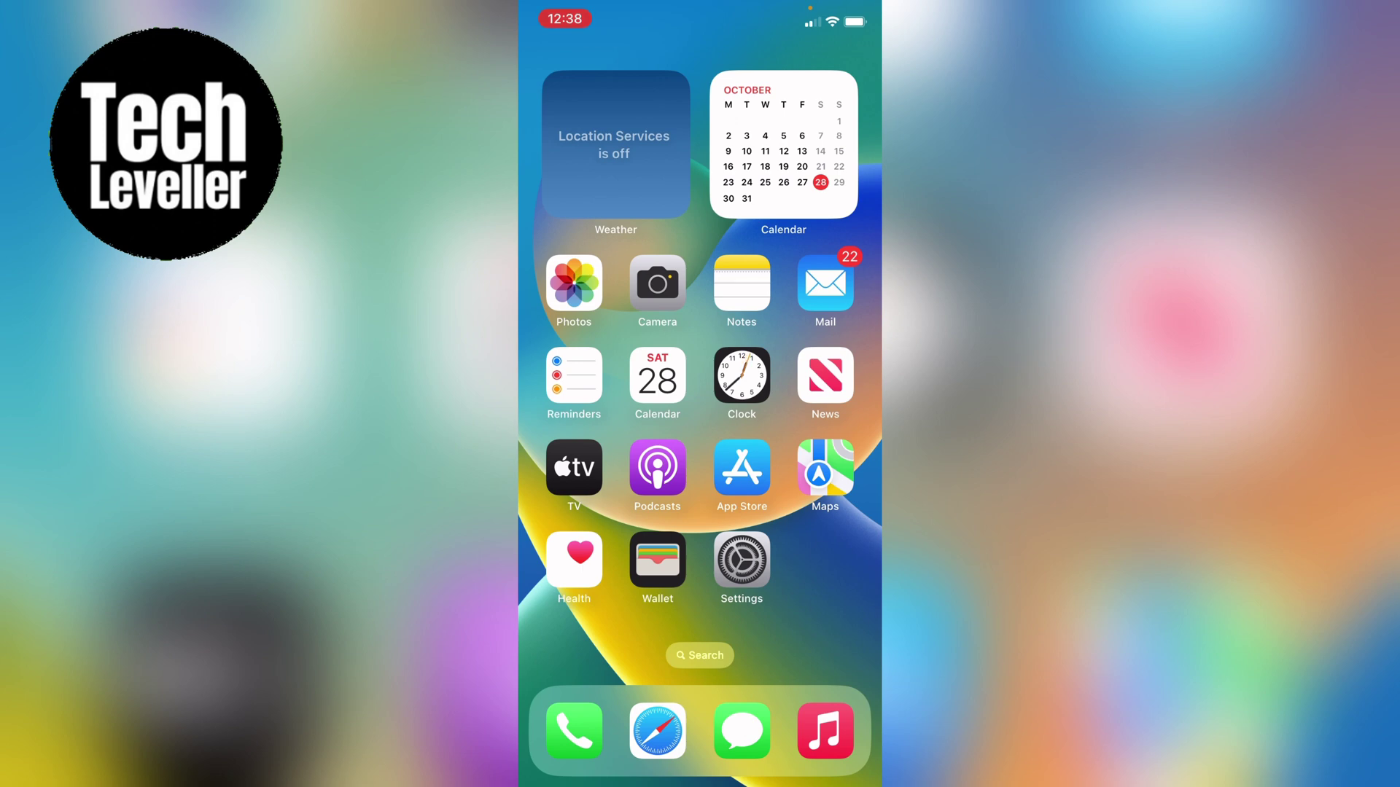
Launch the Settings app from the Home Screen
{"action": "left_click", "coordinate": [742, 560]}
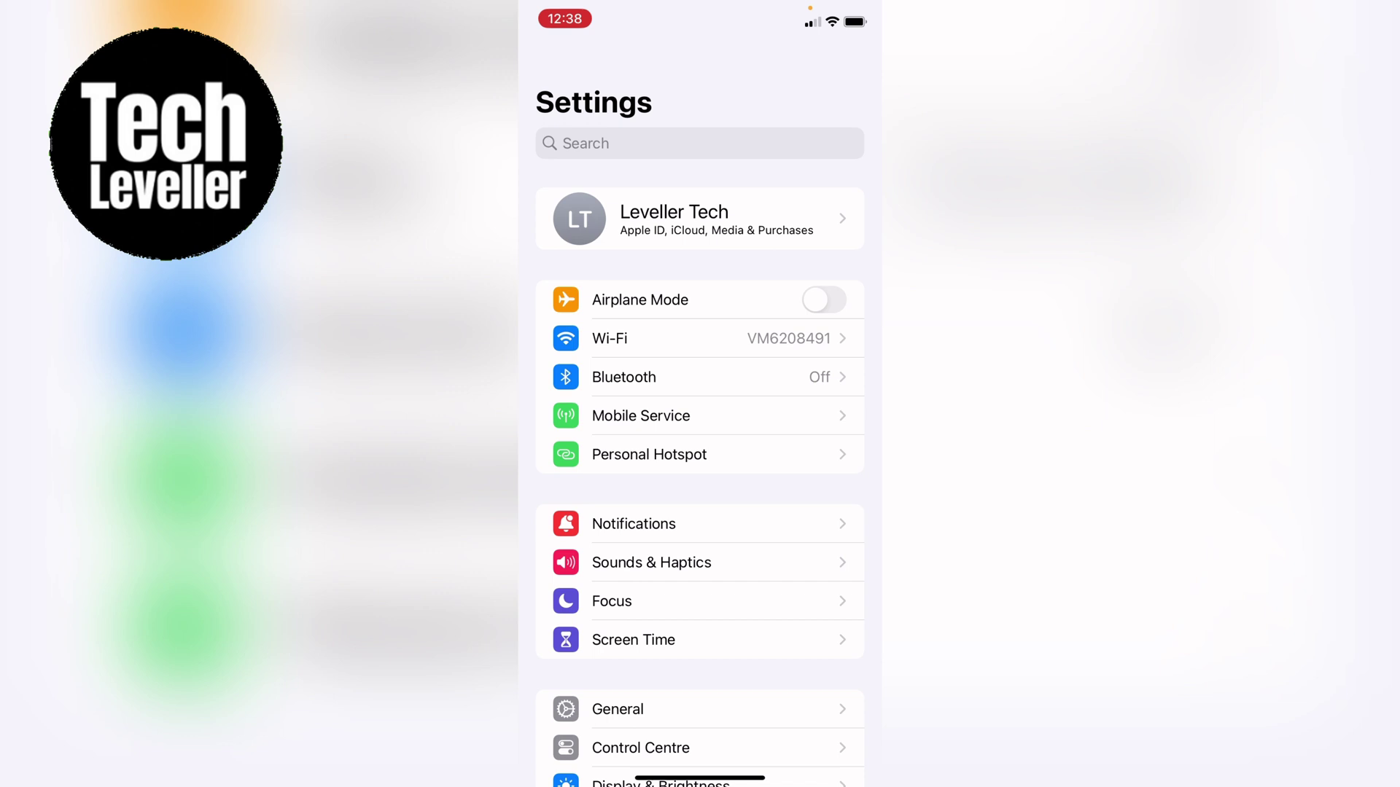
Go to the Bluetooth page, where Bluetooth is currently off
{"action": "left_click", "coordinate": [624, 376]}
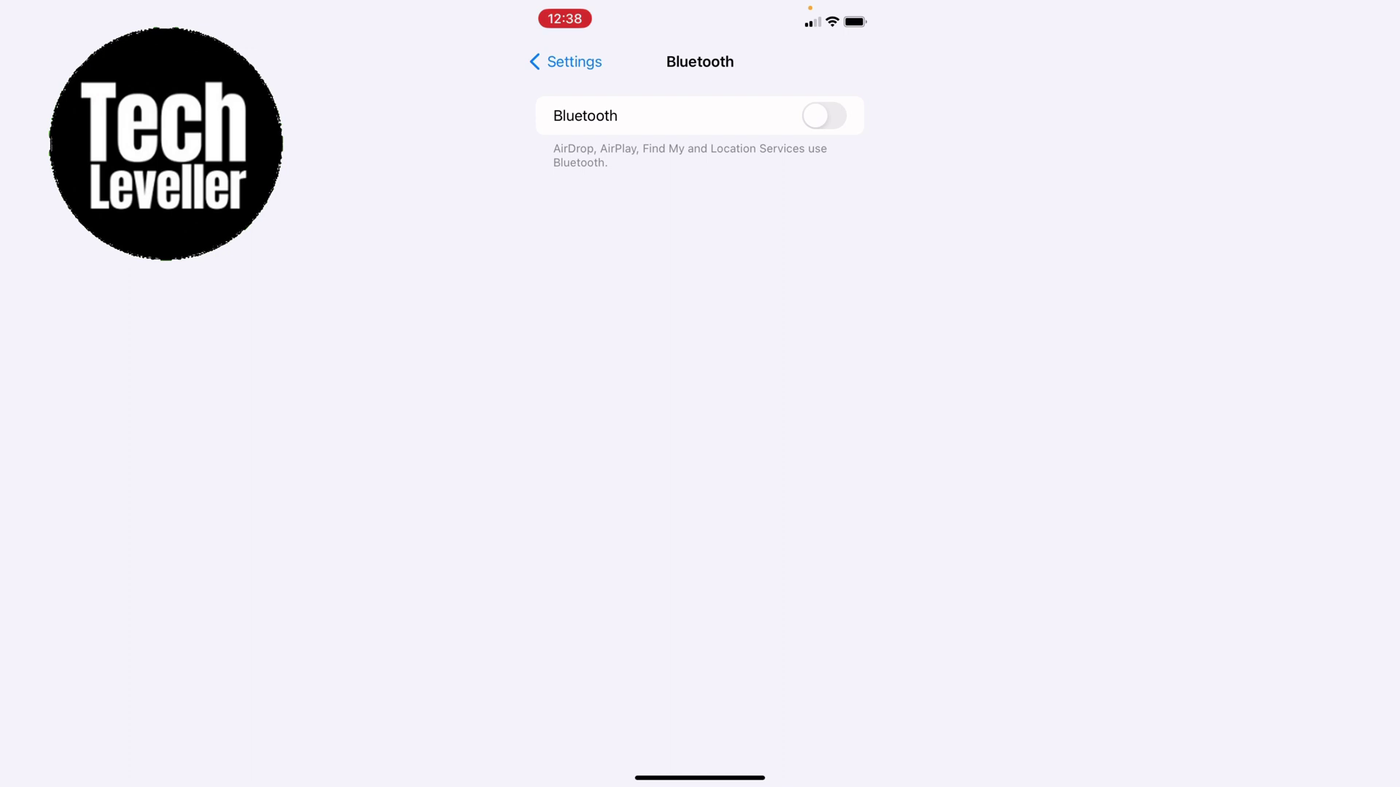
Switch Bluetooth on and select the saved Powerbeats_Running headphones under My Devices
{"action": "left_click", "coordinate": [824, 116]}
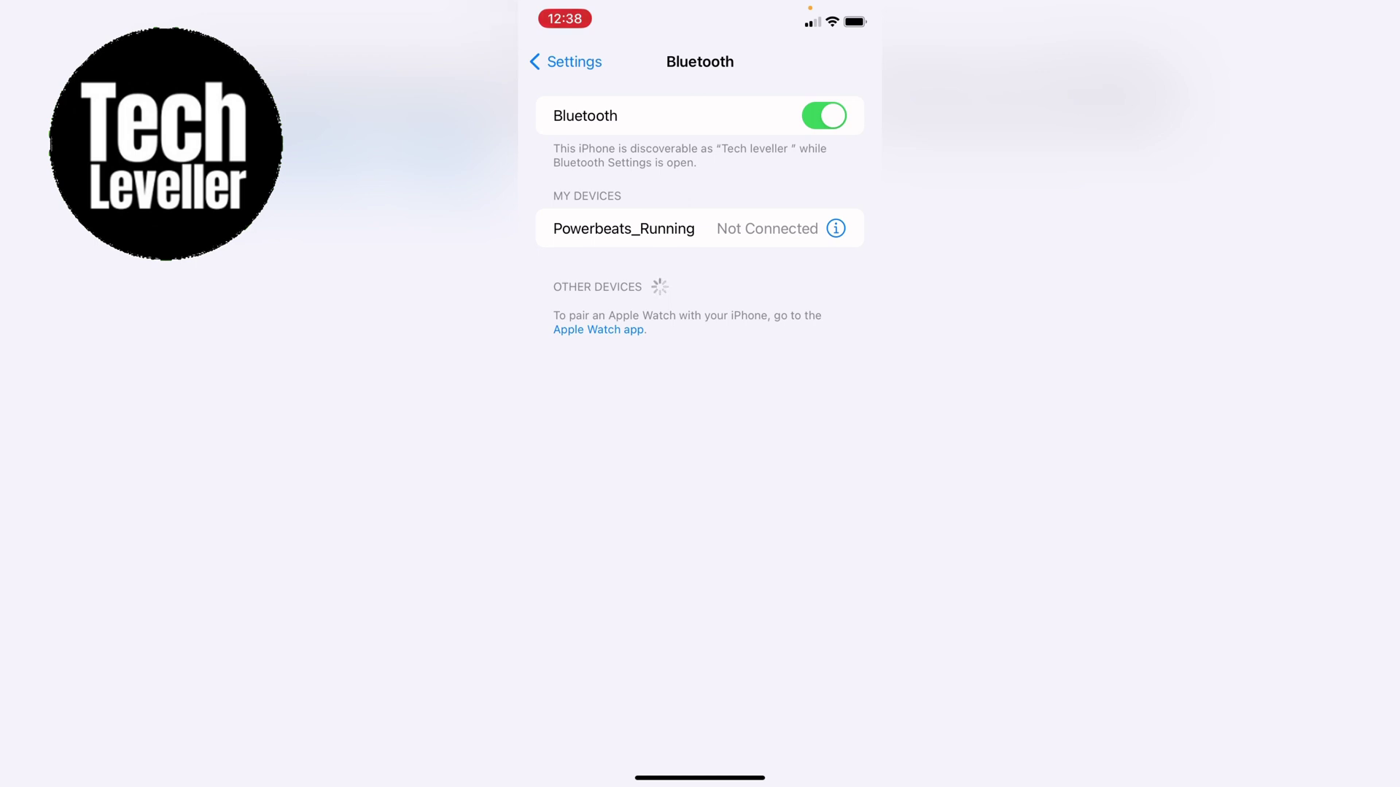
{"action": "left_click", "coordinate": [624, 227]}
View the Powerbeats_Running details page and dismiss the Connection Unsuccessful alert
{"action": "left_click", "coordinate": [836, 228]}
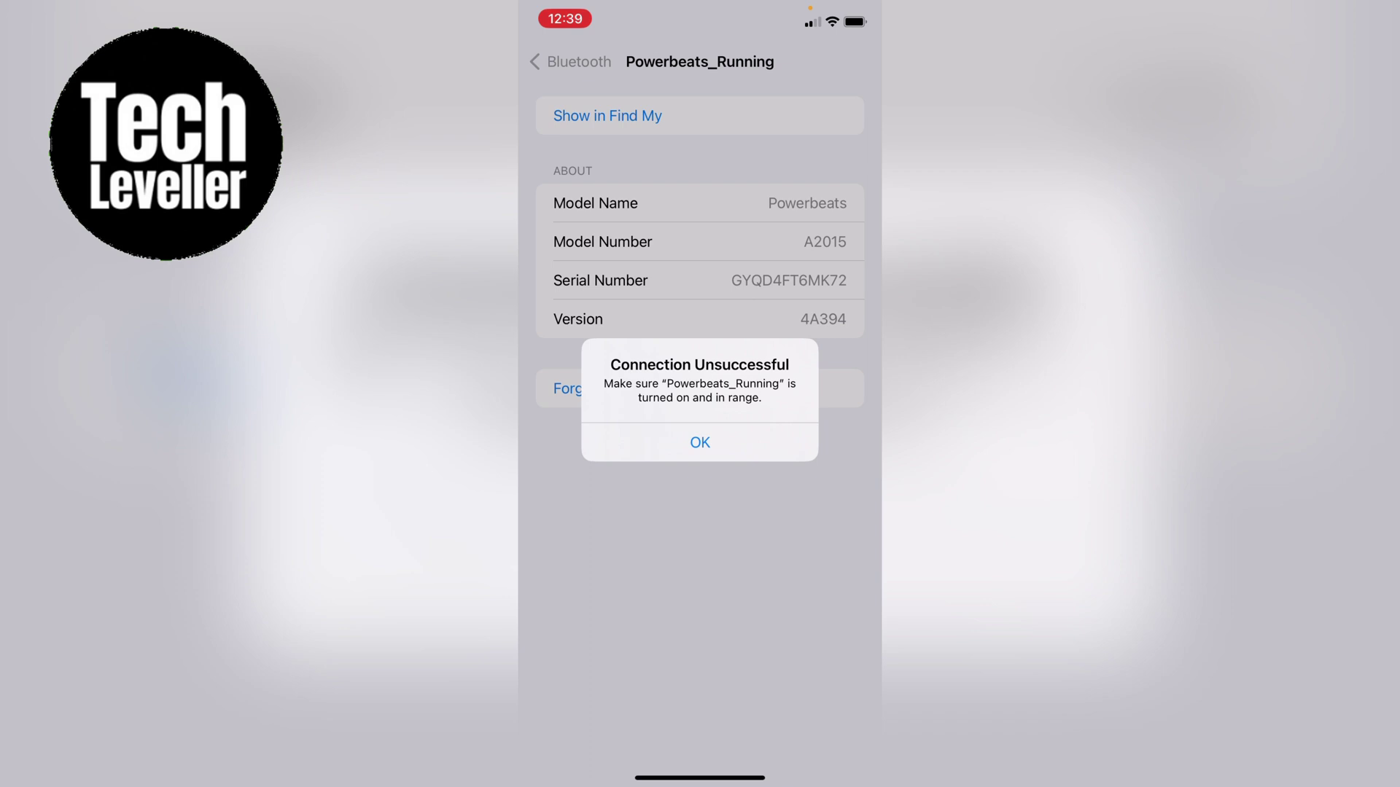
{"action": "left_click", "coordinate": [700, 442]}
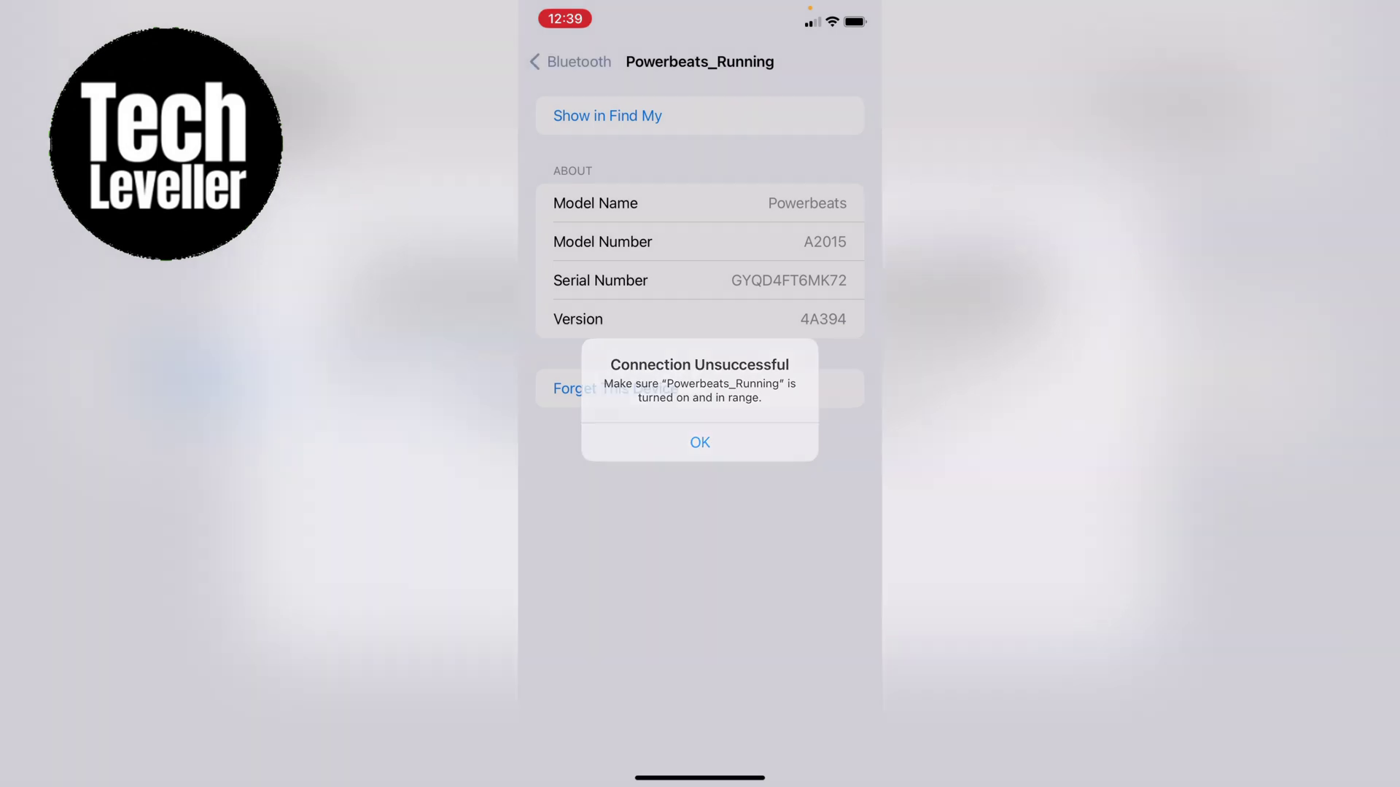